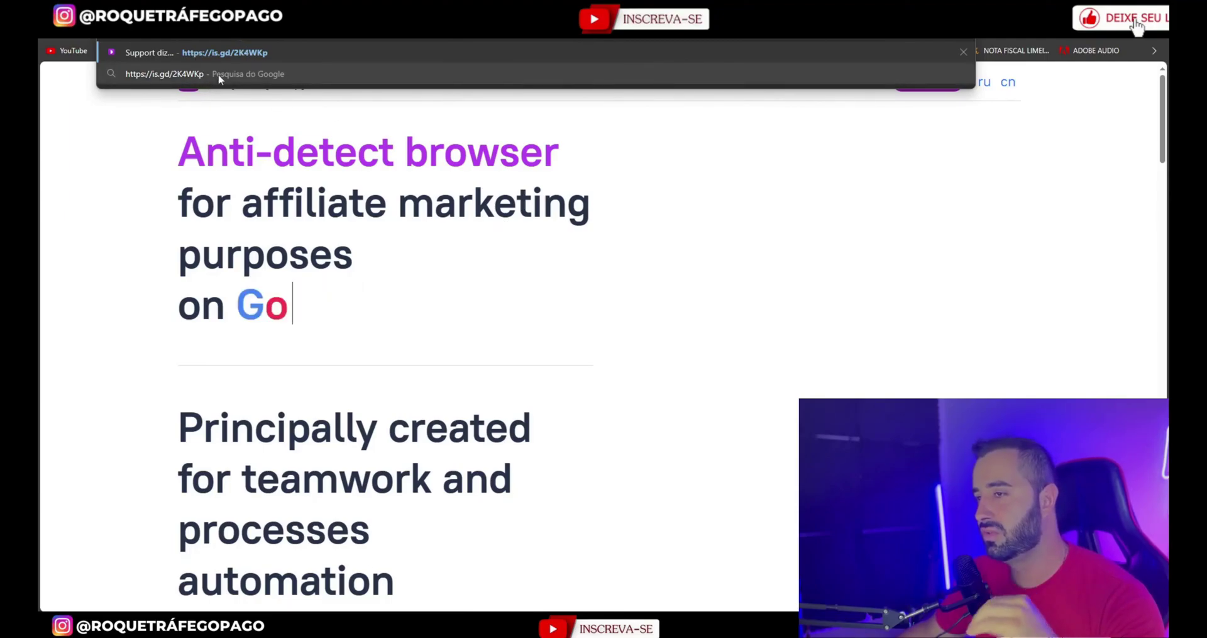
Step: Download the Windows installer dolphin-anty-win-latest (3).exe from the Dolphin{anty} site header
left_click(499, 234)
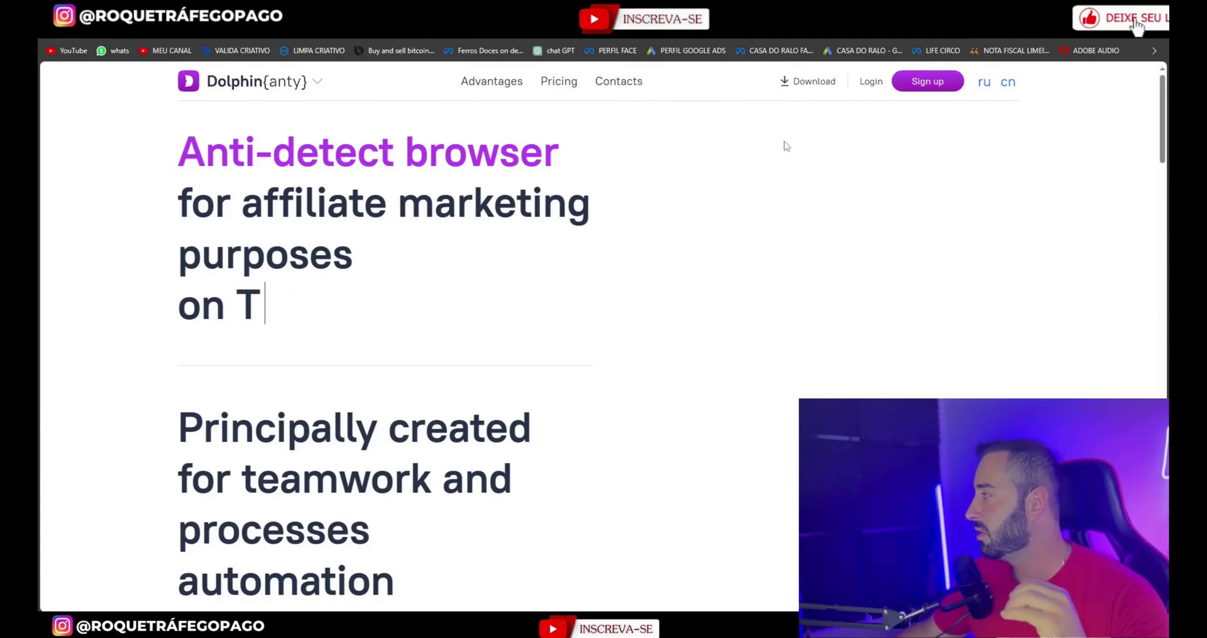
left_click(811, 82)
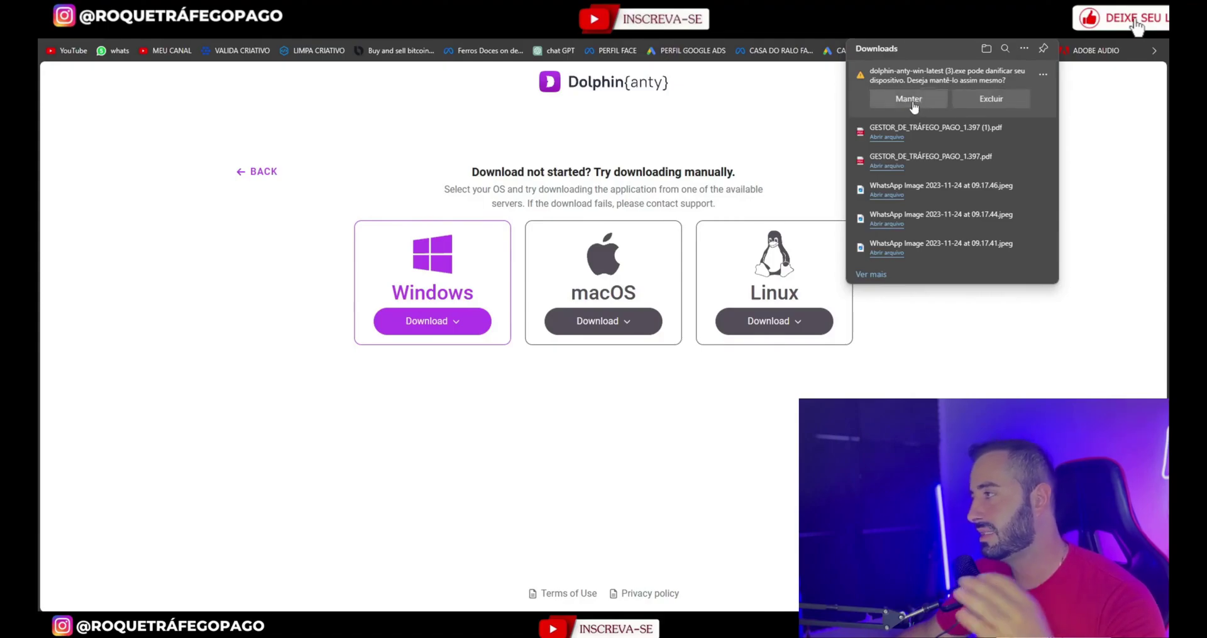
Step: Keep the flagged installer download and try running it, cancelling the first SmartScreen block
left_click(912, 103)
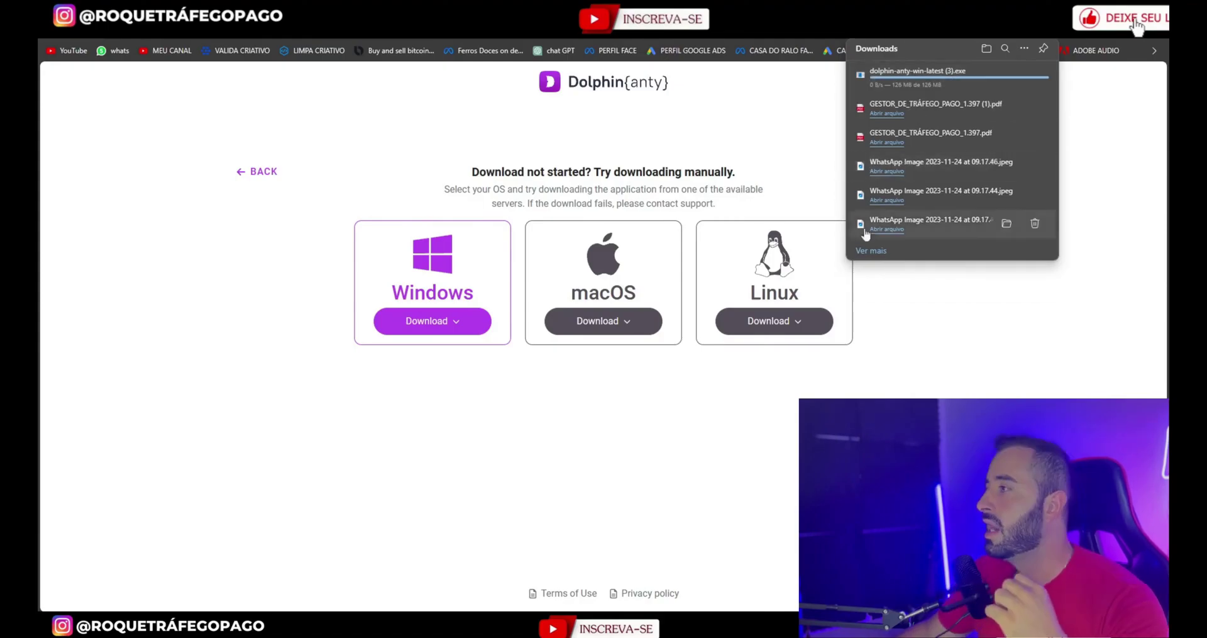
left_click(936, 76)
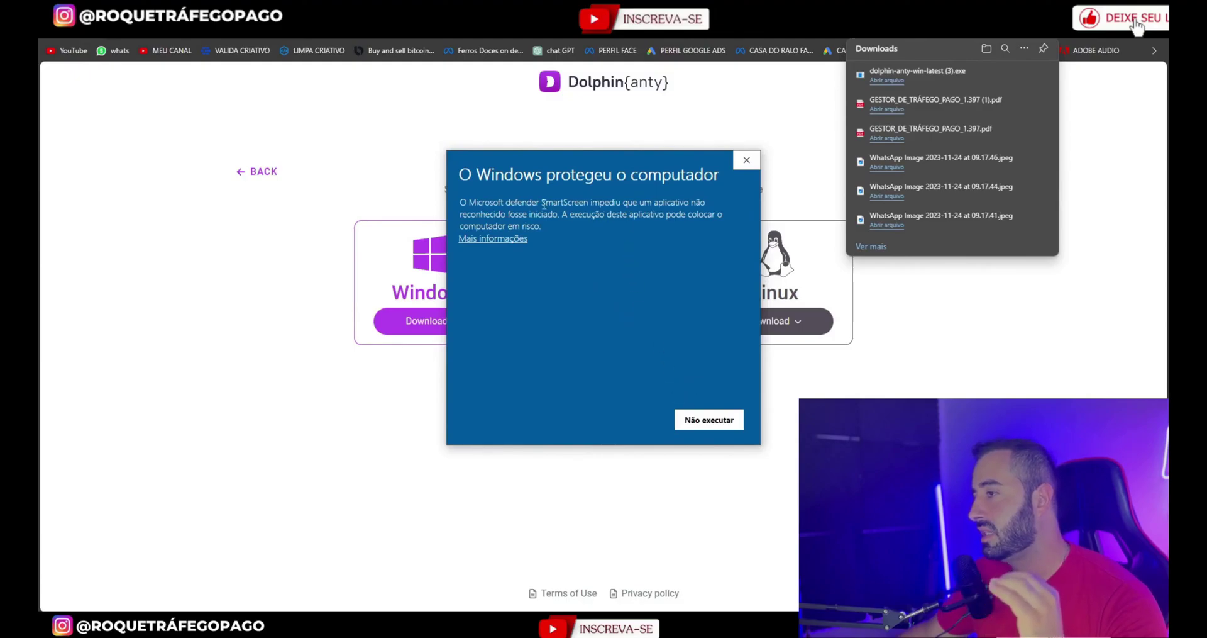
left_click_drag(544, 203, 566, 227)
left_click(641, 271)
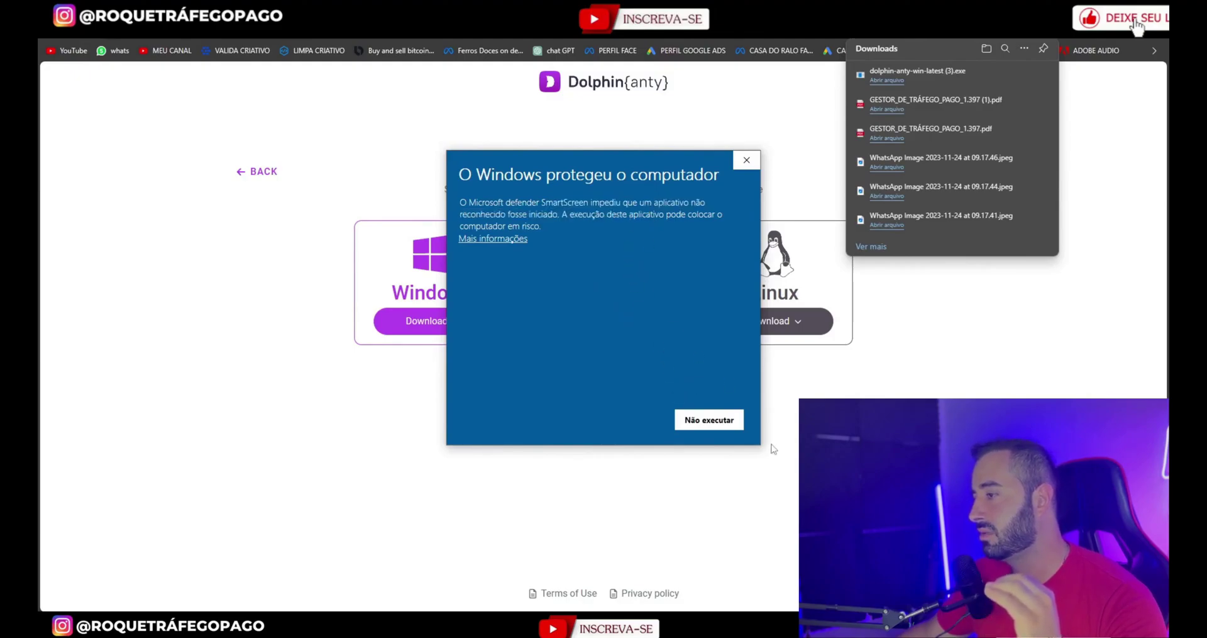
left_click(705, 422)
Step: Reopen dolphin-anty-win-latest (3).exe and run it anyway past the SmartScreen warning
left_click(919, 72)
left_click(503, 239)
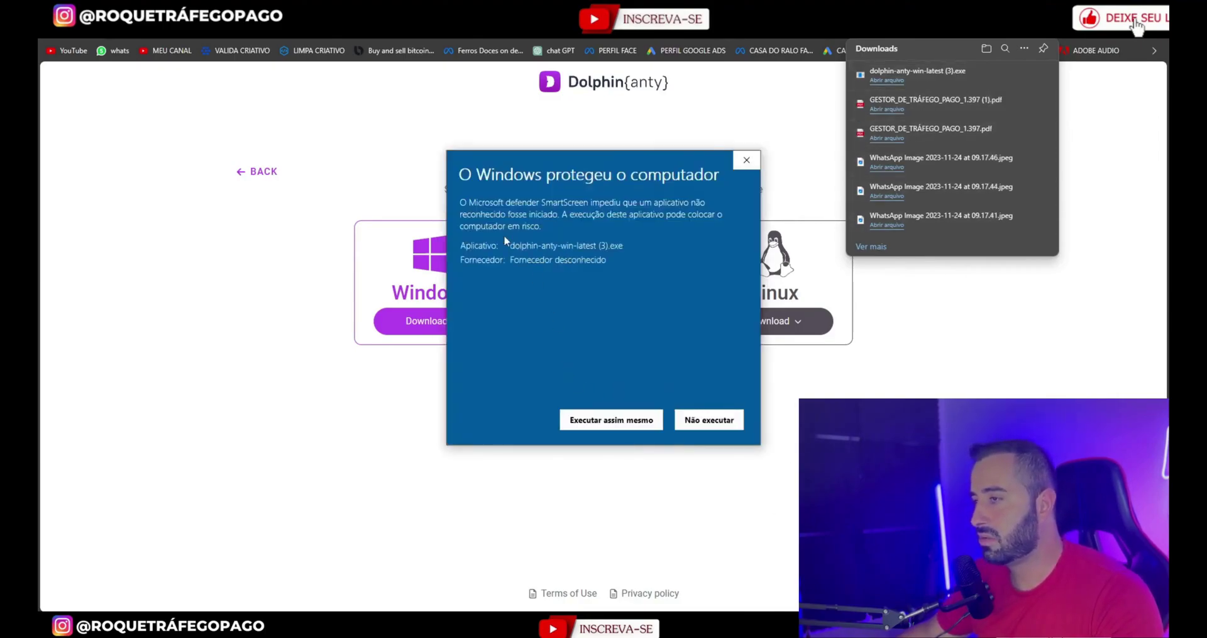
left_click(596, 422)
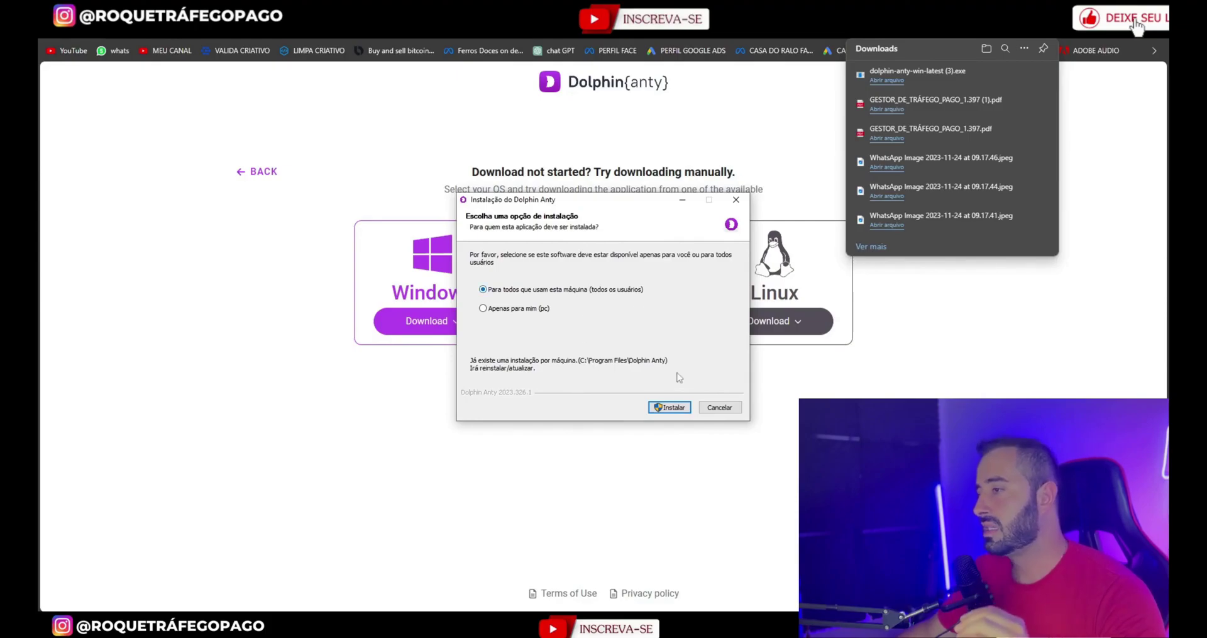
Step: Install Dolphin Anty for all users, then launch it by searching 'dol' from Start
left_click(668, 408)
key("super")
type("dol")
key("Return")
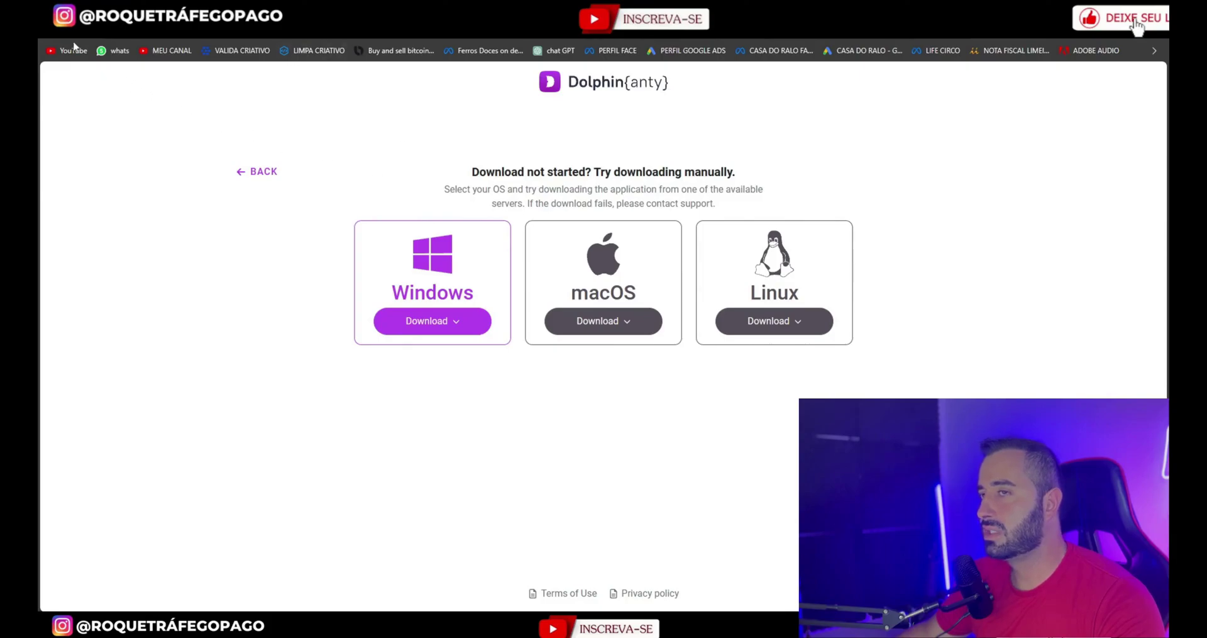
left_click(274, 179)
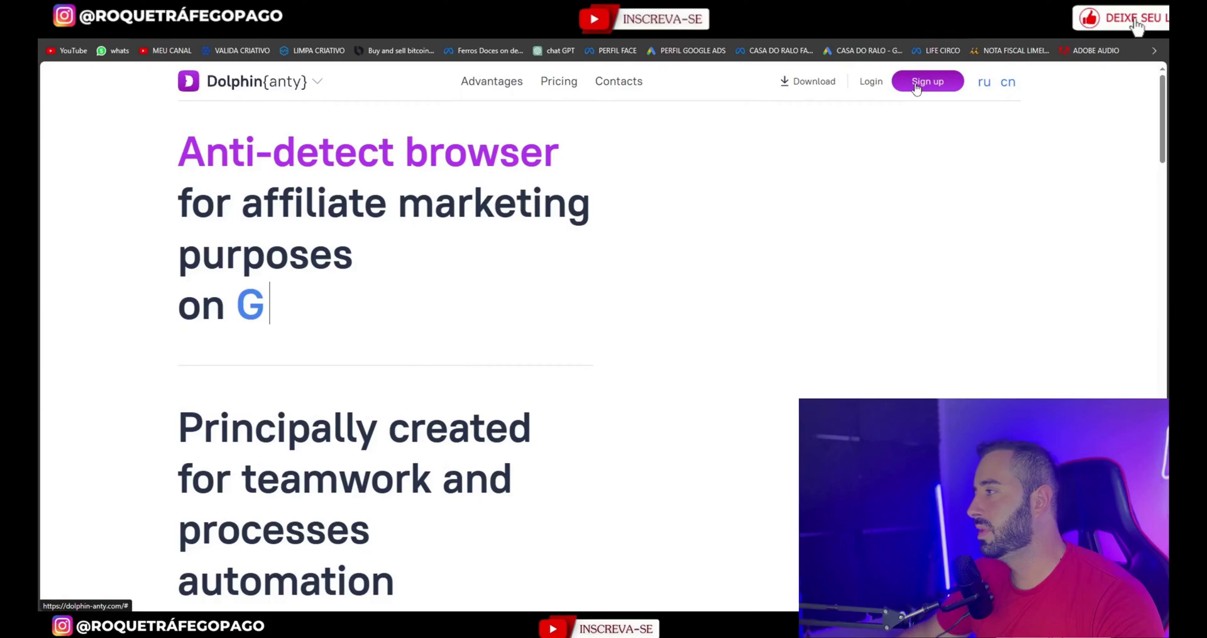
left_click(916, 83)
left_click(595, 200)
left_click(571, 178)
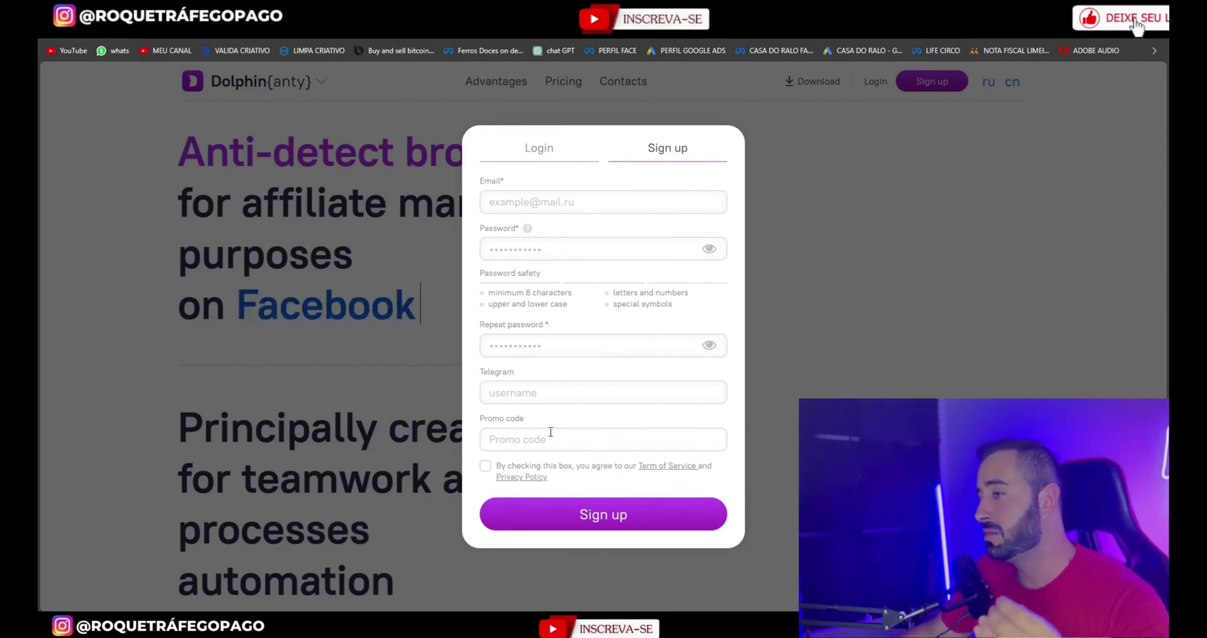
Step: Close the sign-up form and the discount promotion popup to reach the profile list
left_click(772, 333)
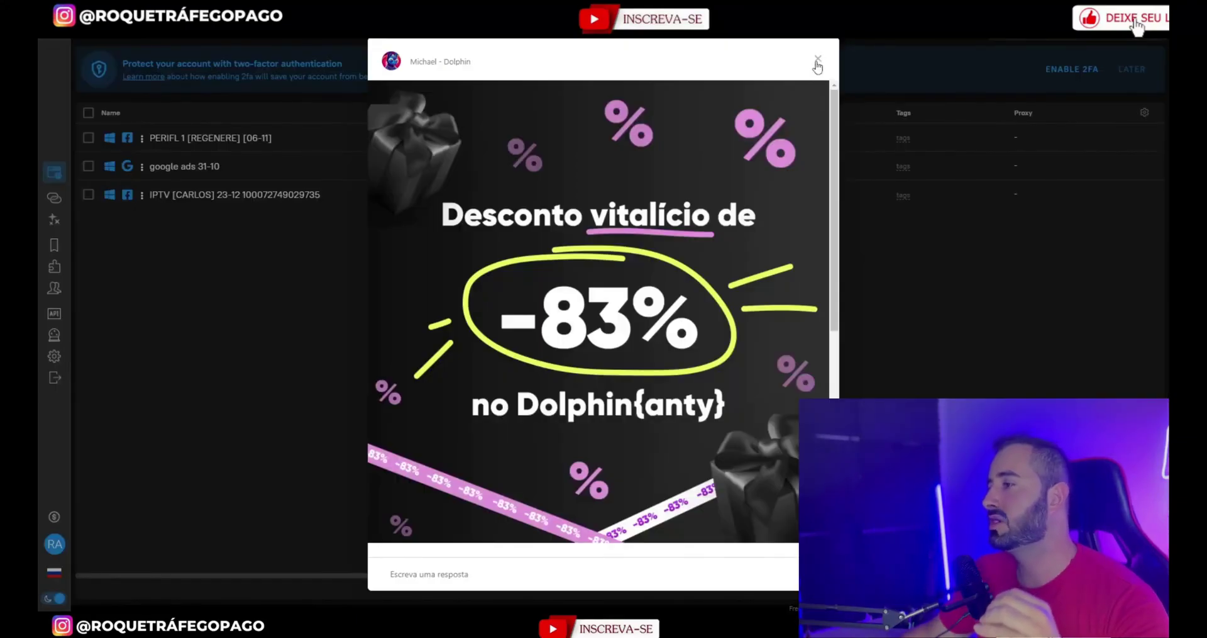
left_click(818, 63)
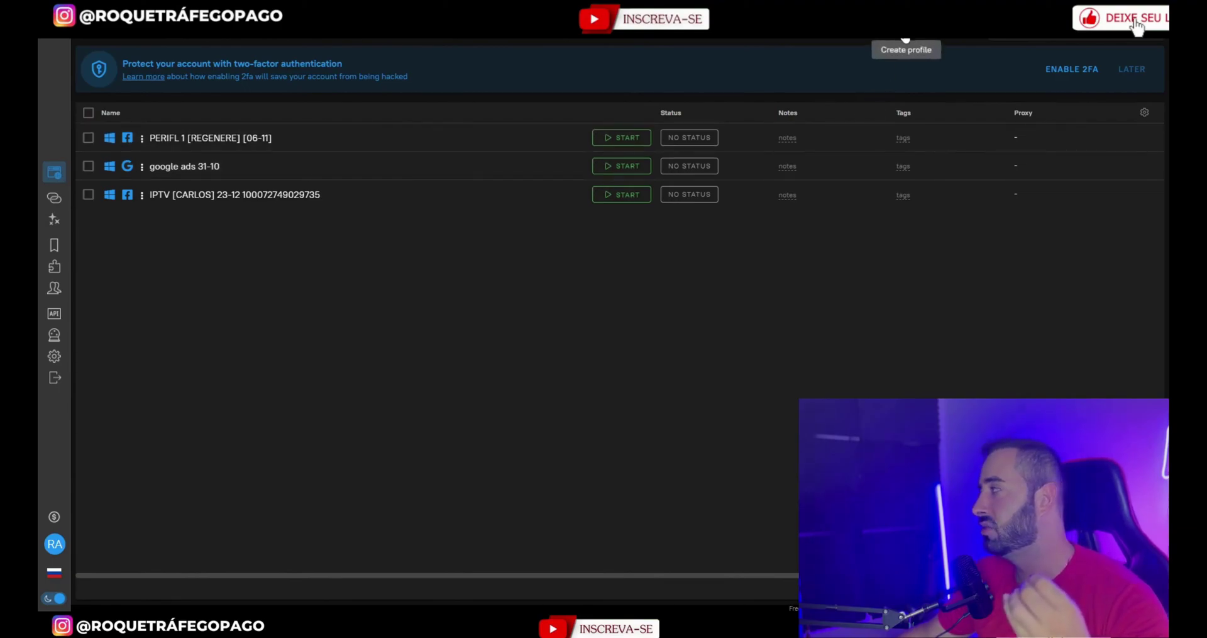
Step: Start a new browser profile and name it CLIENTE [MAIS LAR] [27-11]
left_click(906, 32)
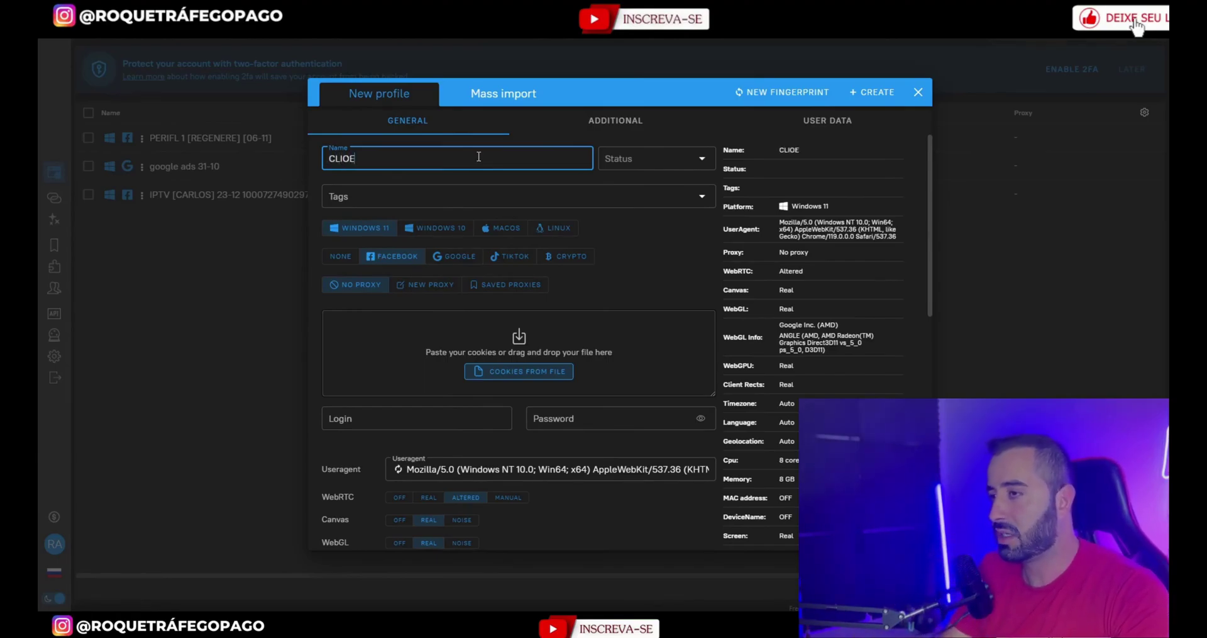
type("CLI")
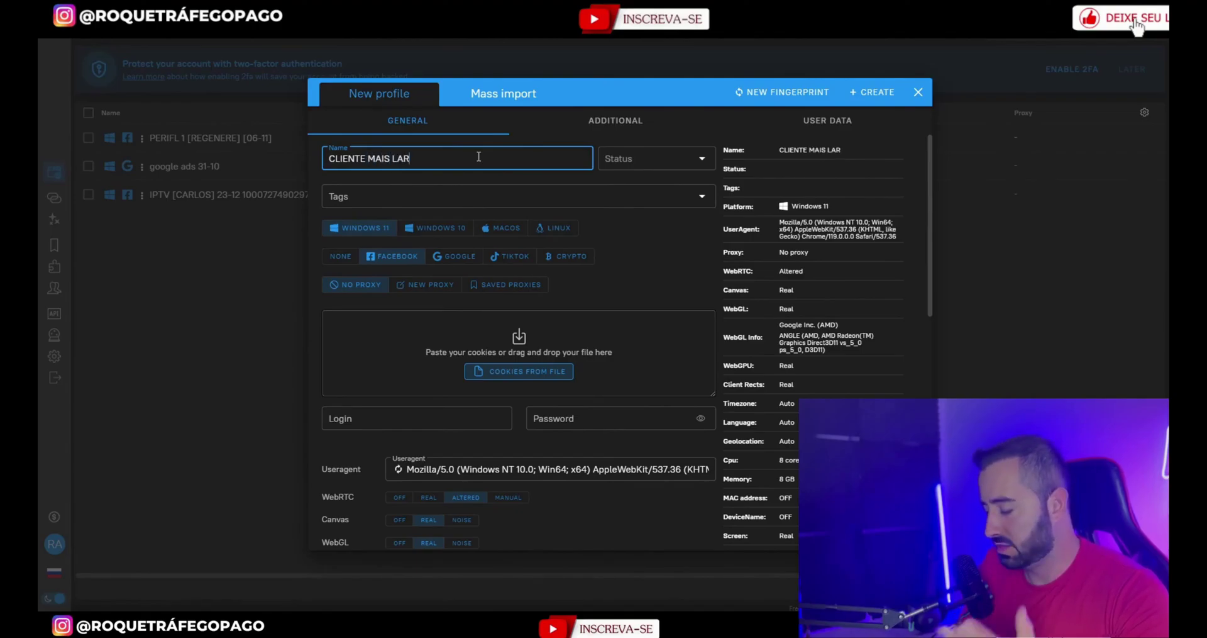
left_click(371, 163)
type("[")
left_click(445, 157)
type("[")
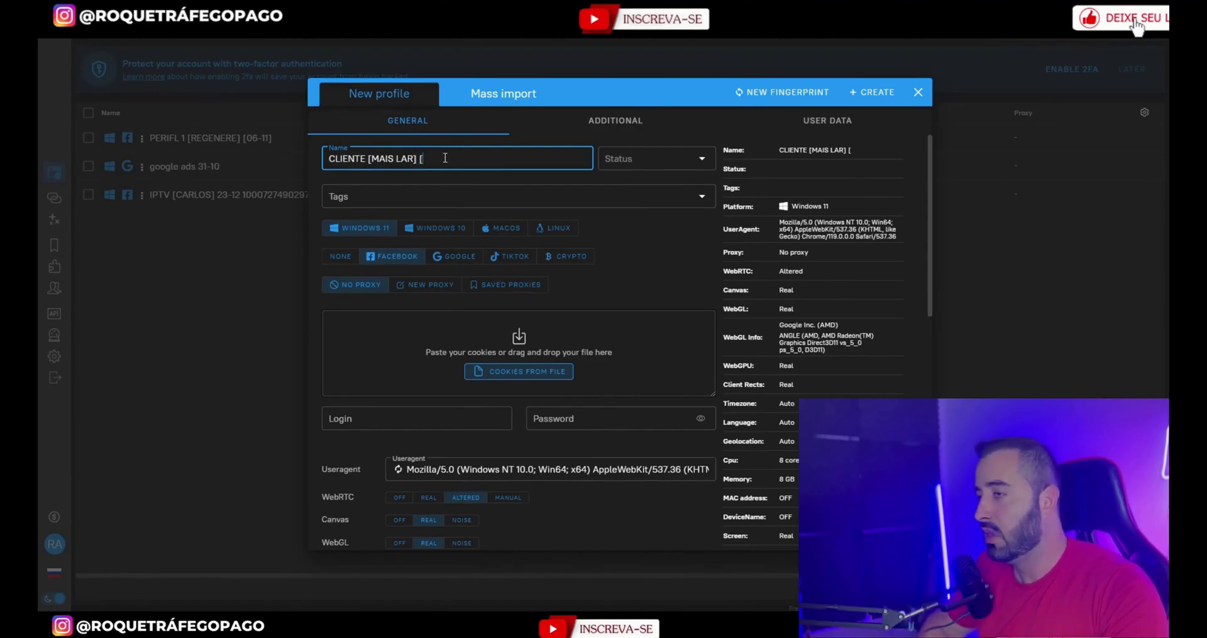
type("27-11]")
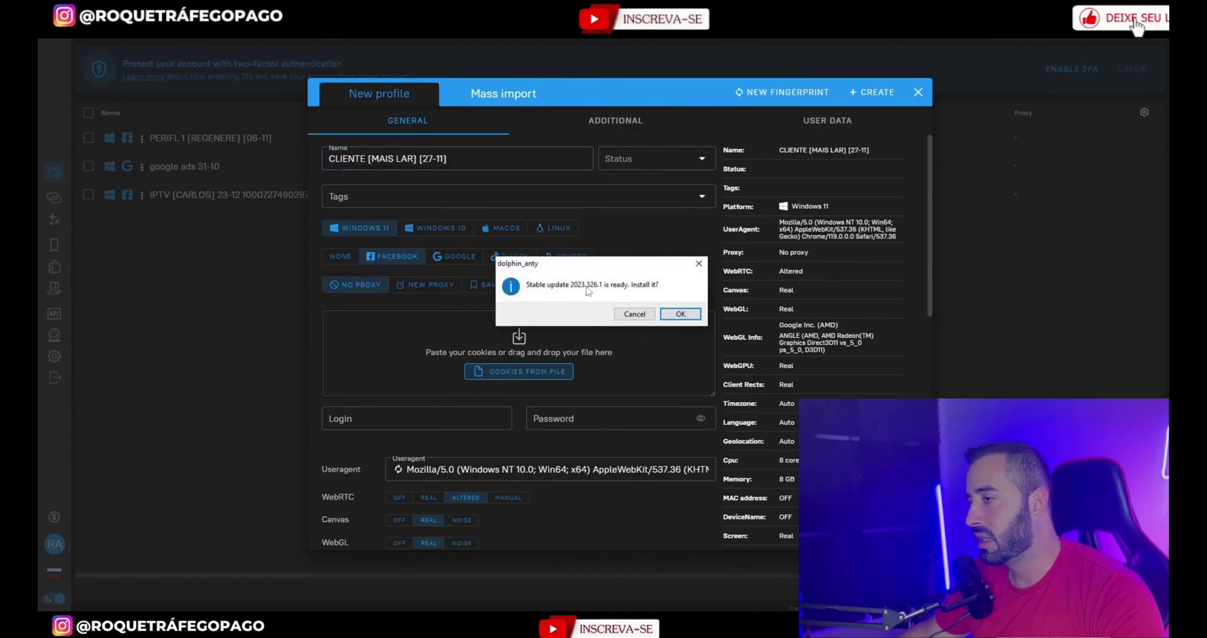
Step: Accept the stable update prompt and confirm the name, keeping Windows 11, Facebook and no proxy
left_click(680, 313)
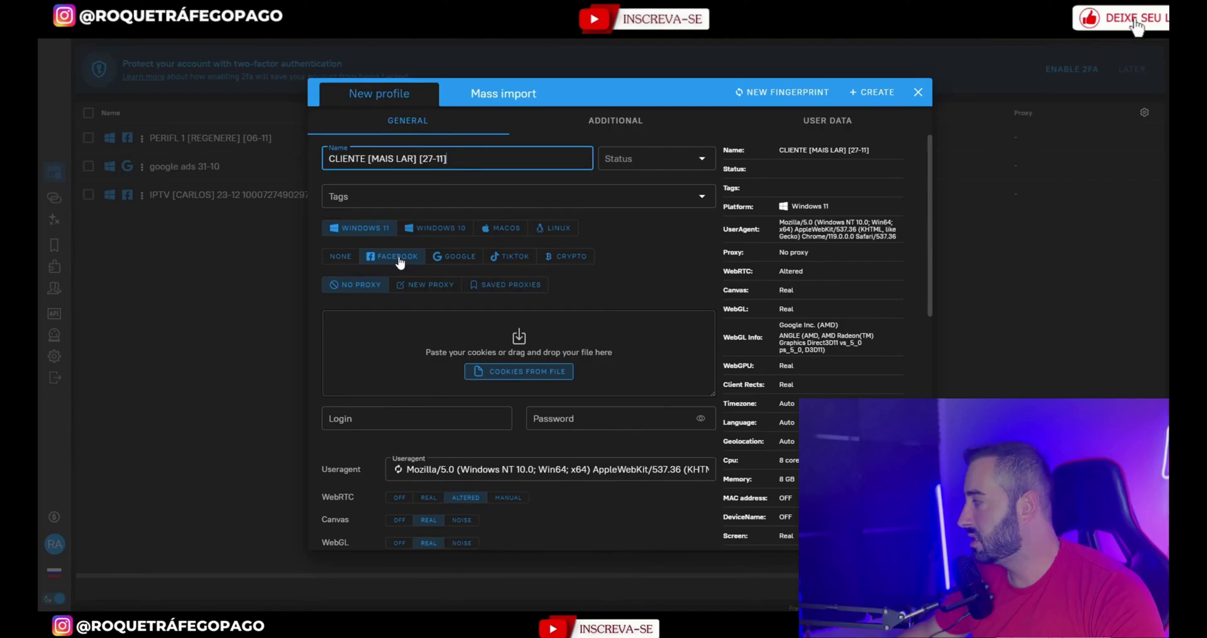
scroll(399, 261, "down", 2)
scroll(398, 261, "up", 2)
scroll(399, 261, "down", 3)
scroll(420, 284, "up", 3)
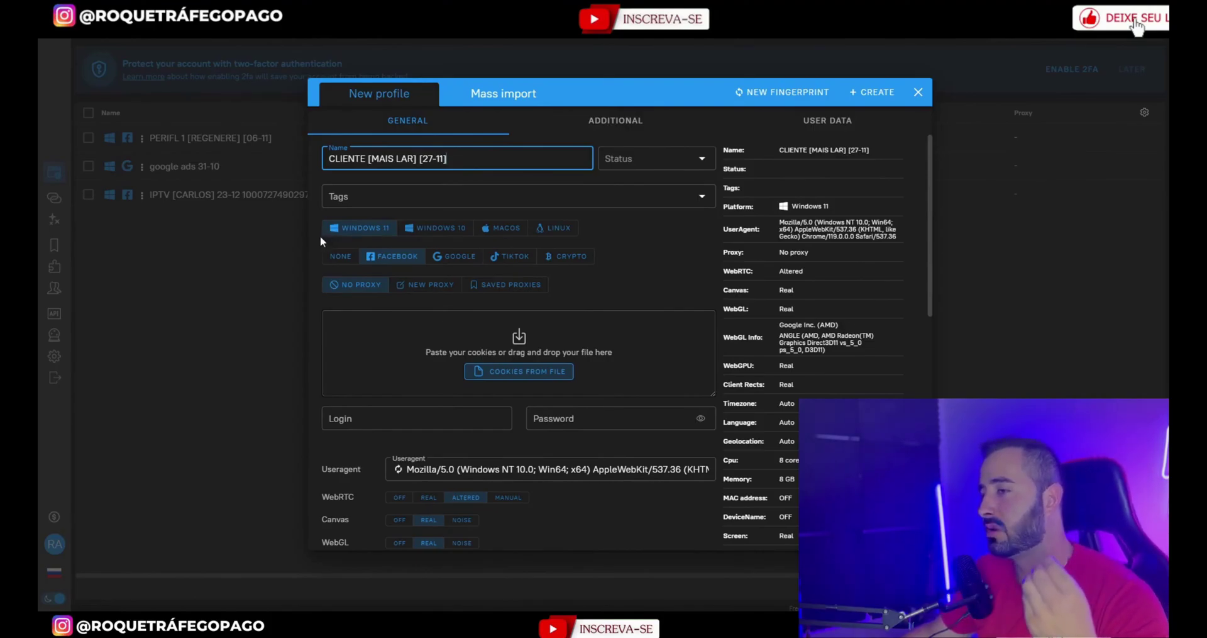
left_click(641, 227)
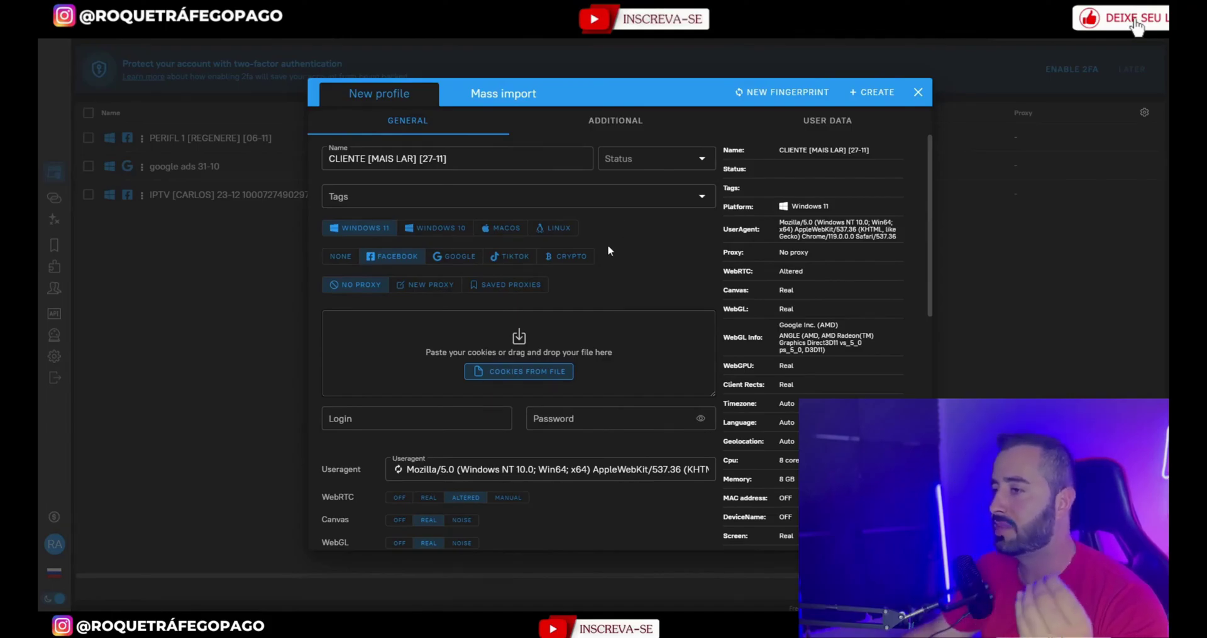
scroll(597, 264, "down", 5)
scroll(562, 283, "down", 3)
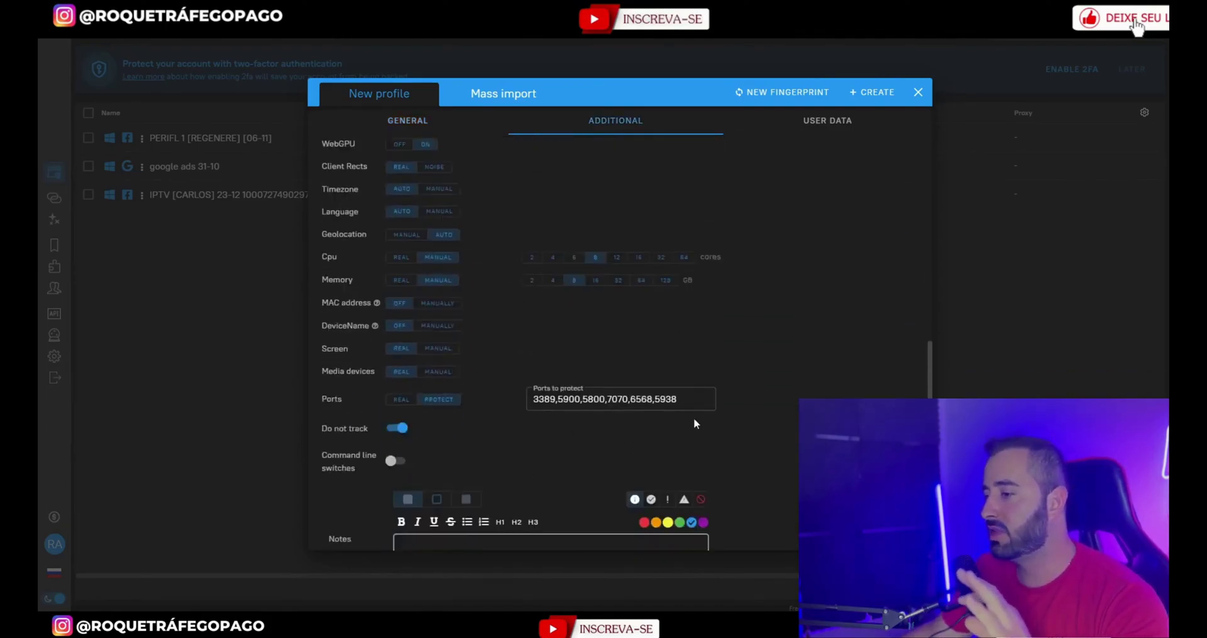
scroll(703, 392, "down", 1)
scroll(560, 327, "up", 5)
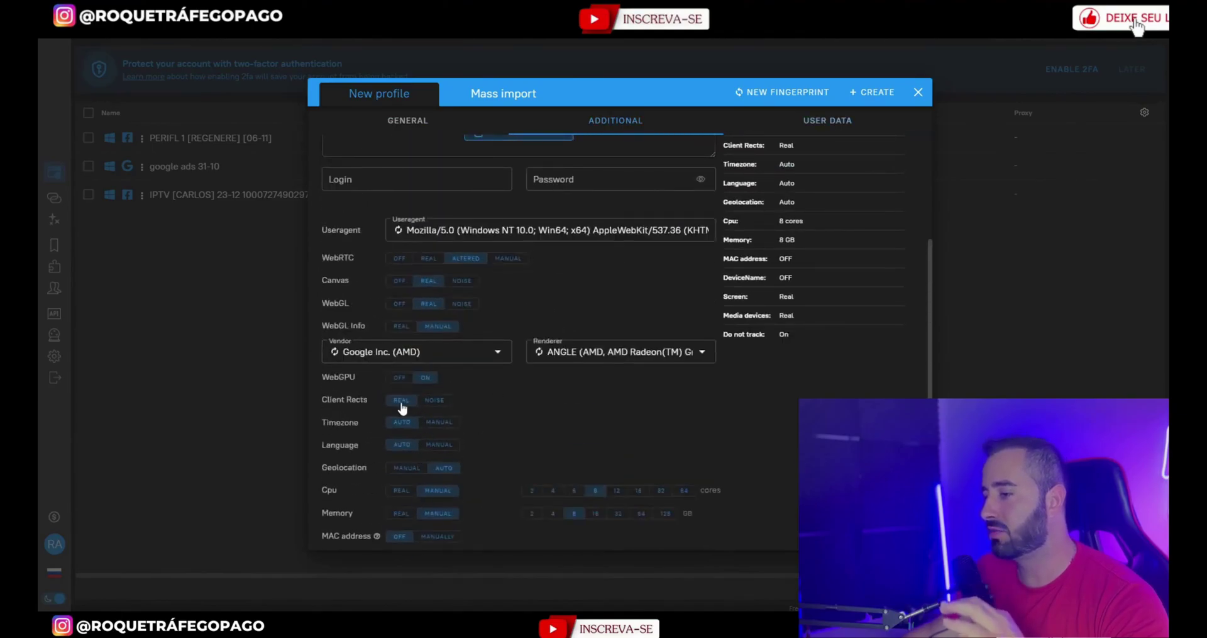
scroll(400, 408, "up", 5)
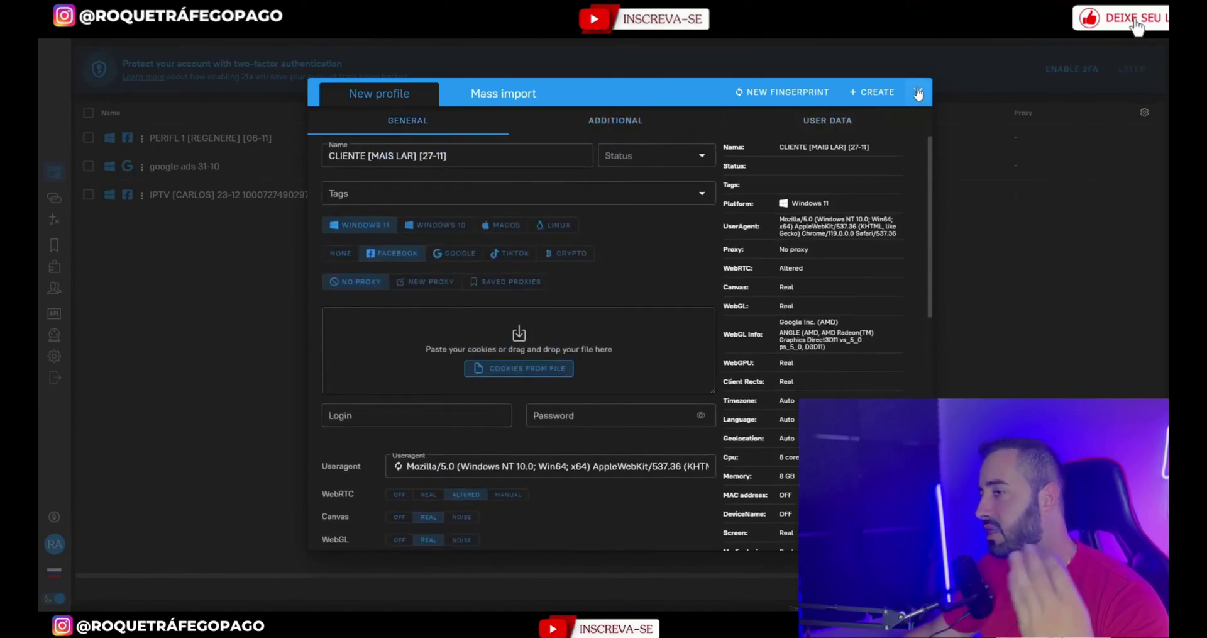
triple_click(434, 157)
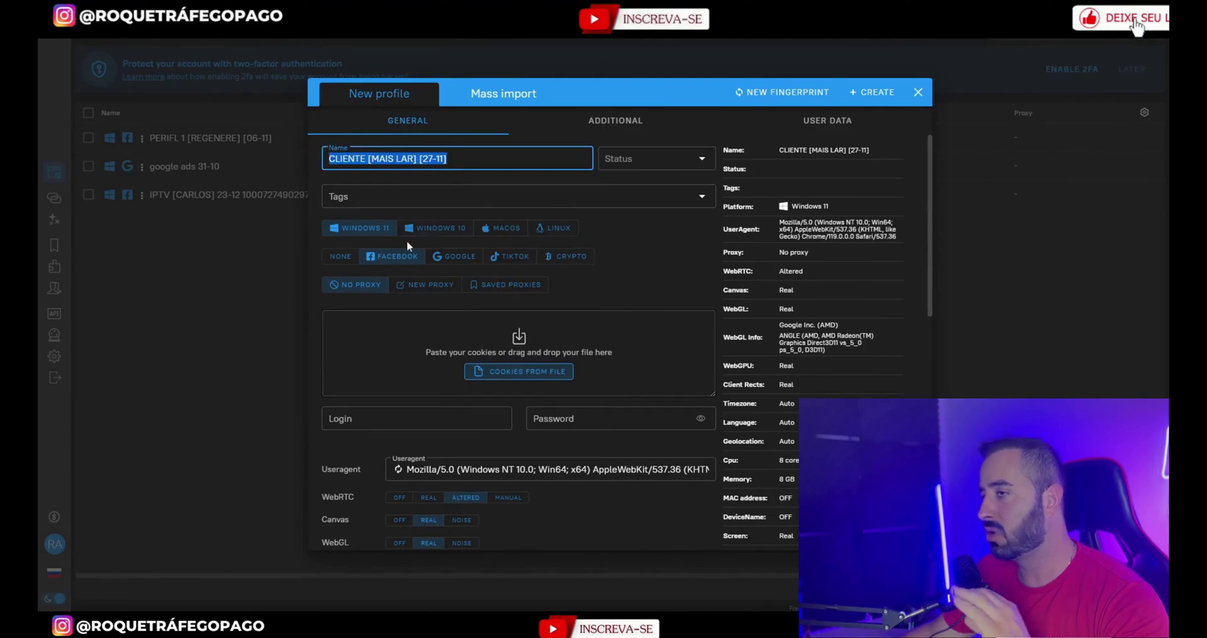
Step: Save the CLIENTE [MAIS LAR] [27-11] profile and test it on the Facebook login page's password field
left_click(873, 94)
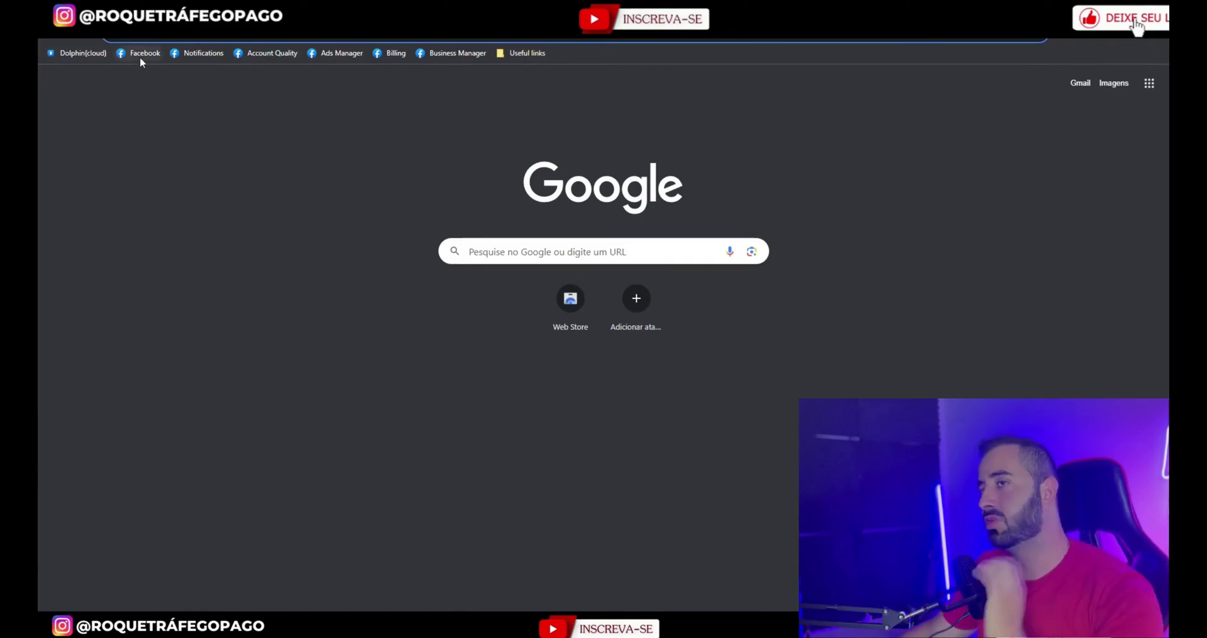
left_click(140, 54)
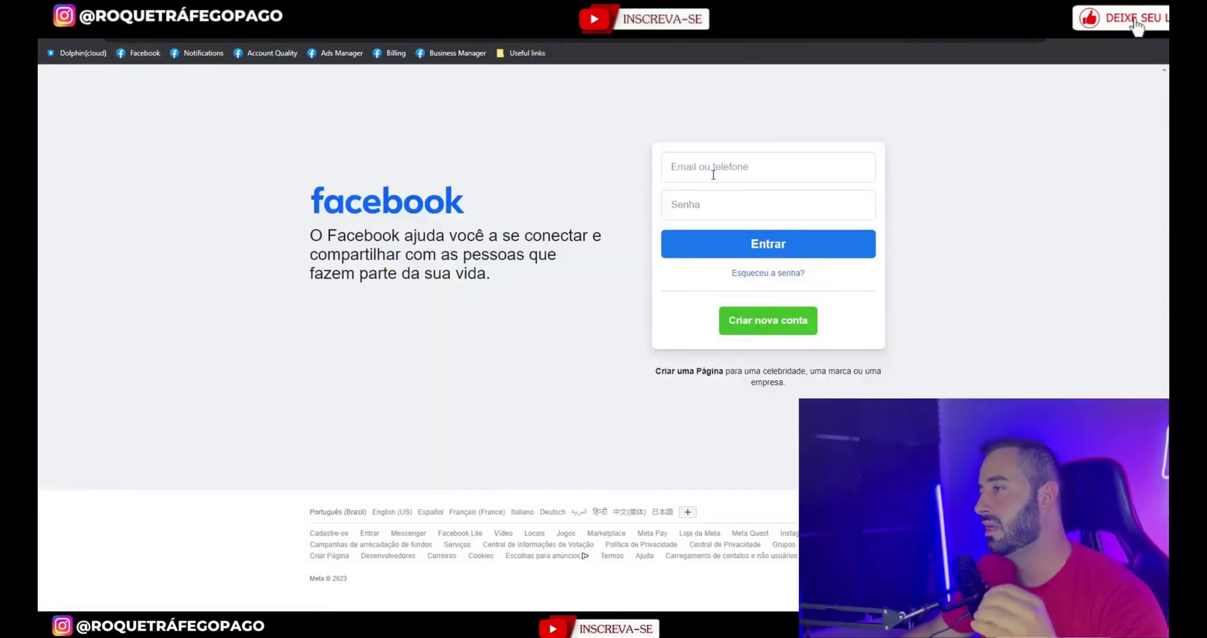
left_click(691, 212)
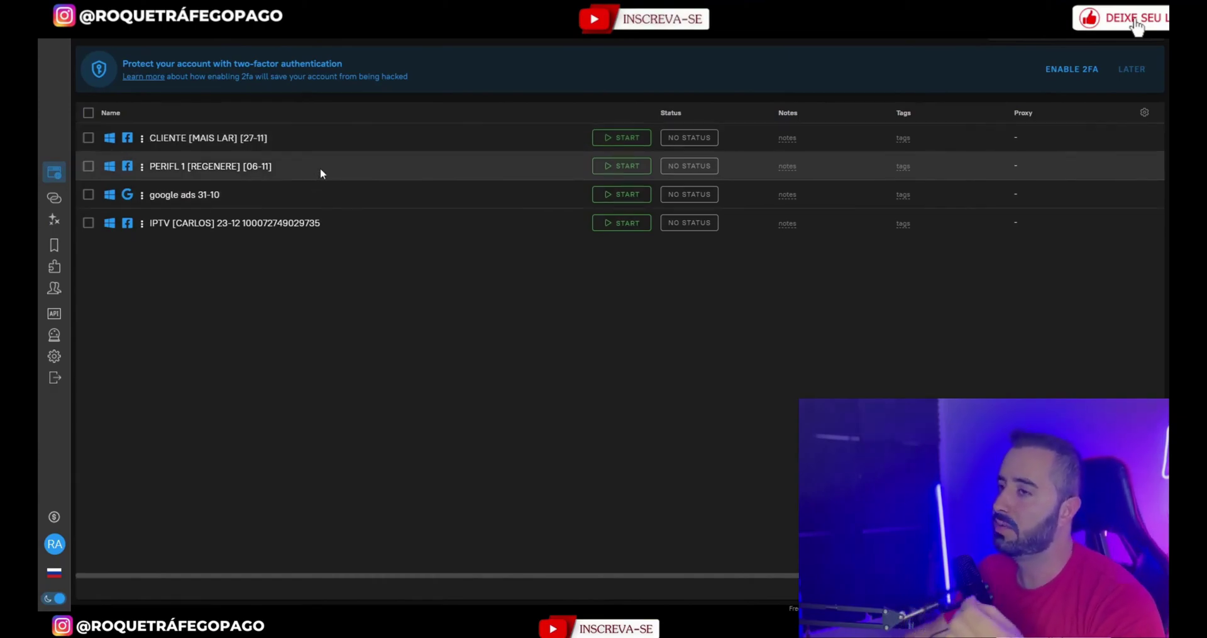
Step: Start the CLIENTE [MAIS LAR] [27-11] profile's browser to a Google new tab, then close its window
left_click(636, 137)
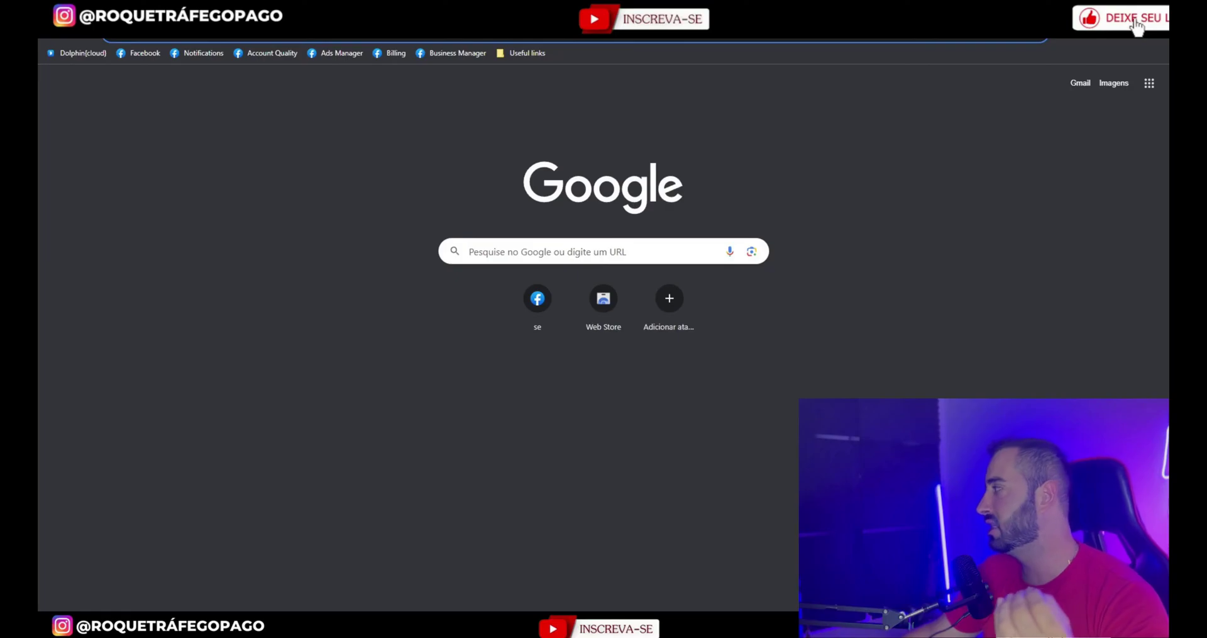
key("alt+Tab")
left_click(623, 139)
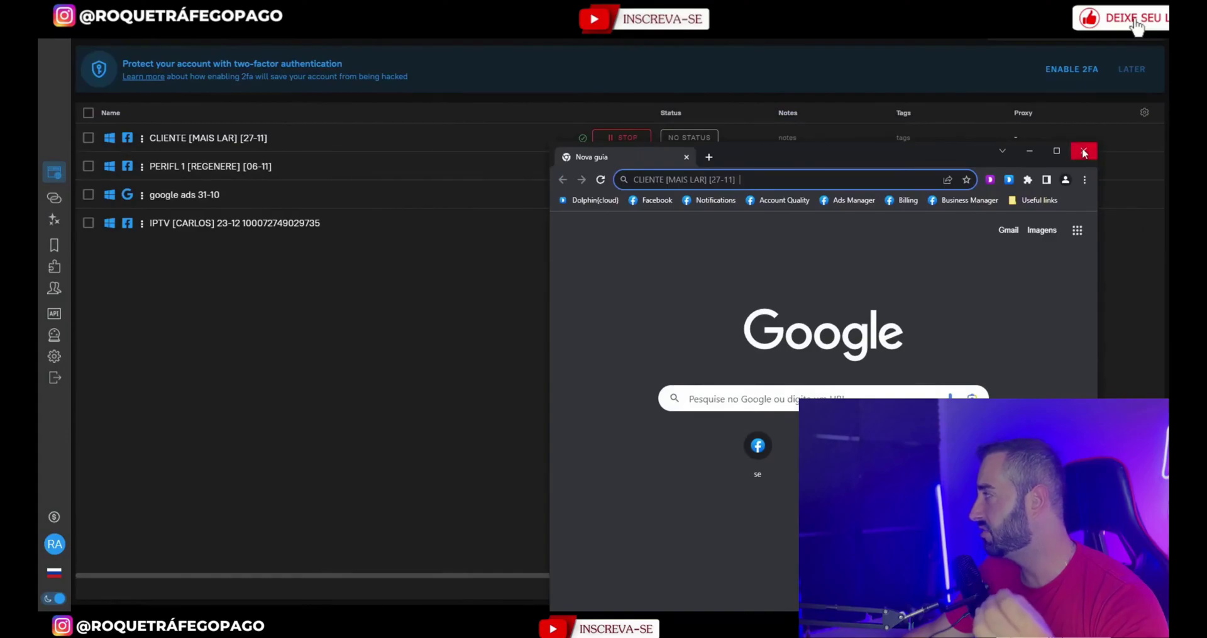
left_click(1084, 152)
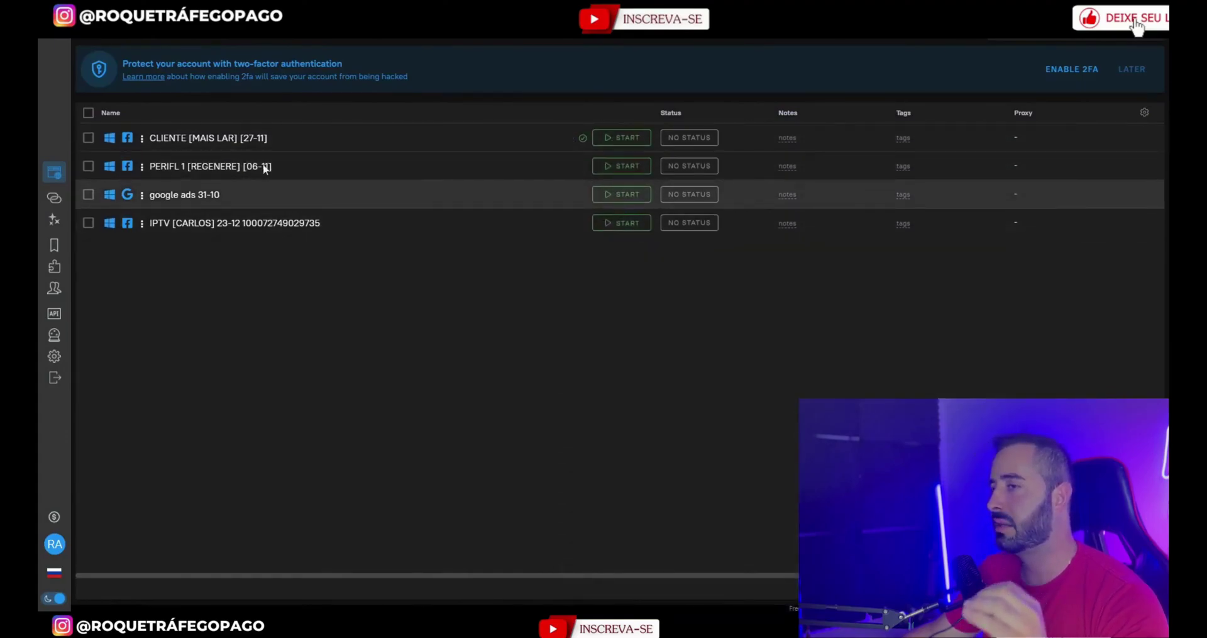